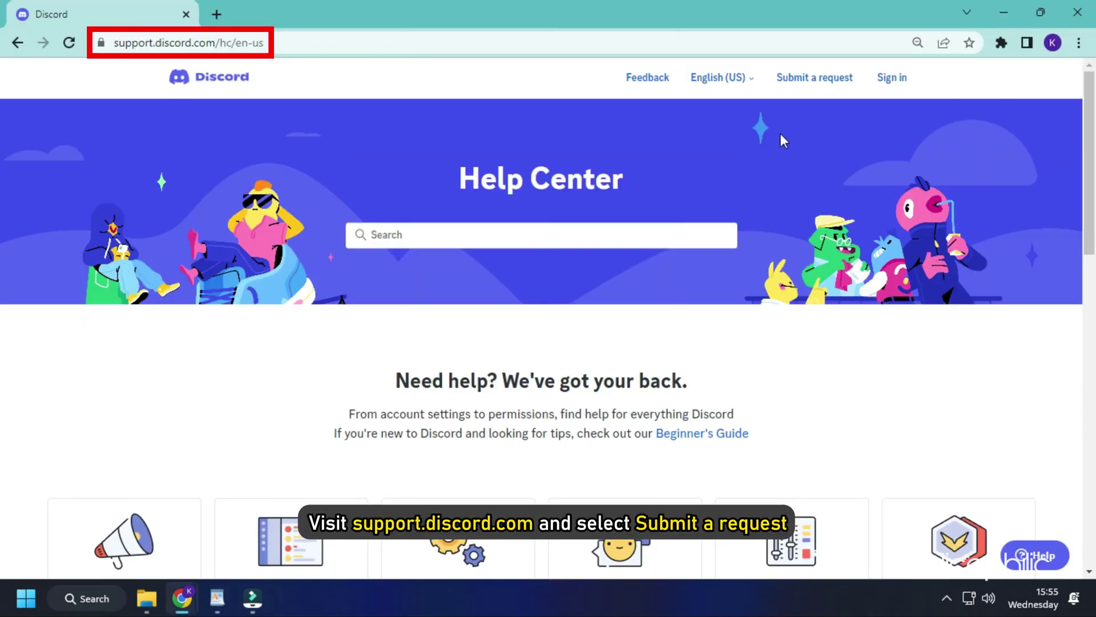
Begin a support request and choose Trust & Safety in 'What can we help you with?'
click(830, 80)
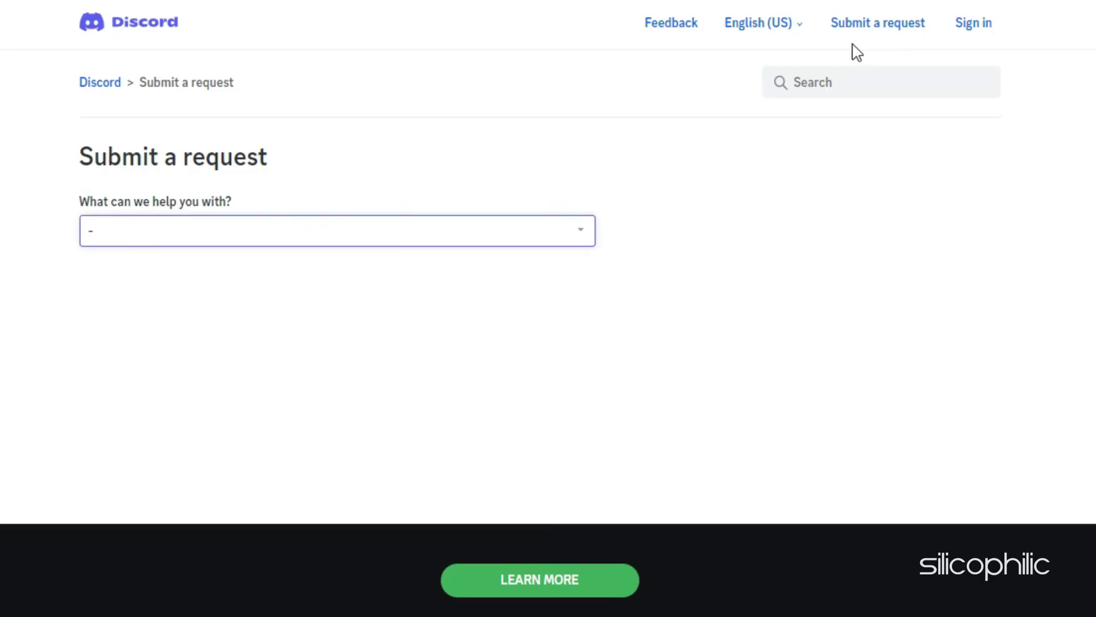
click(586, 233)
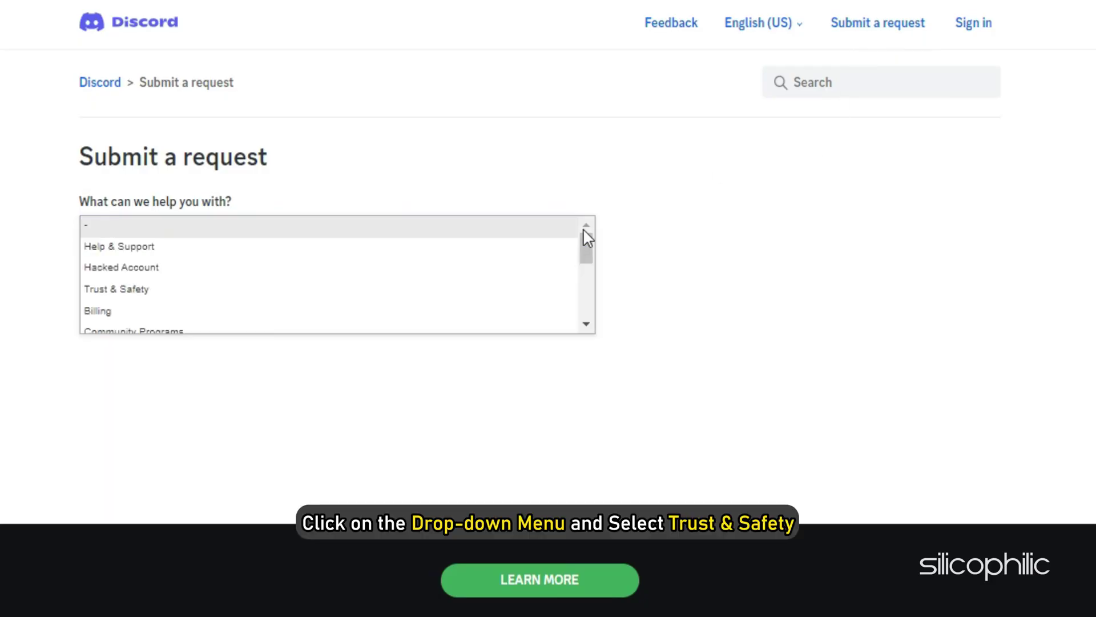
click(301, 289)
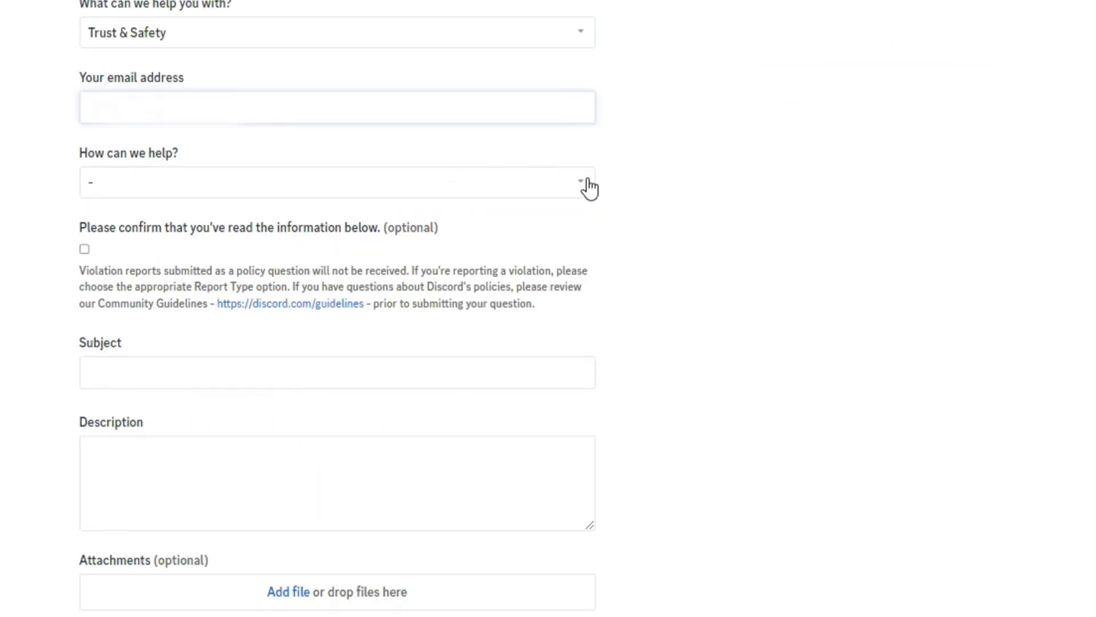
Choose 'Appeals, age update, other questions' then 'Appeal an action taken on my account or bot'
click(591, 187)
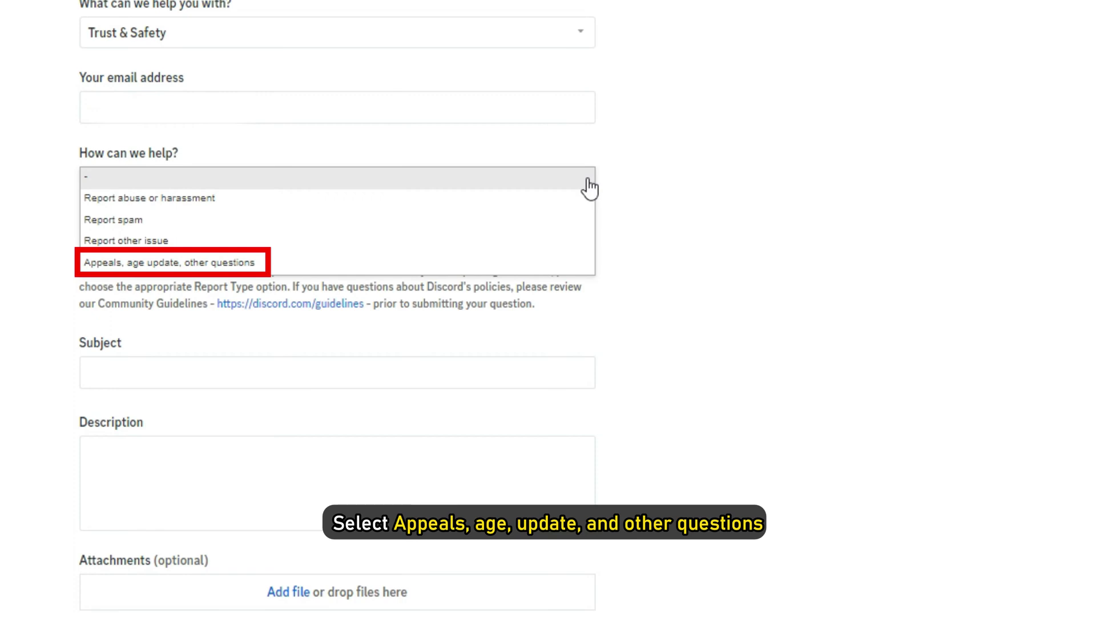
click(176, 268)
click(562, 258)
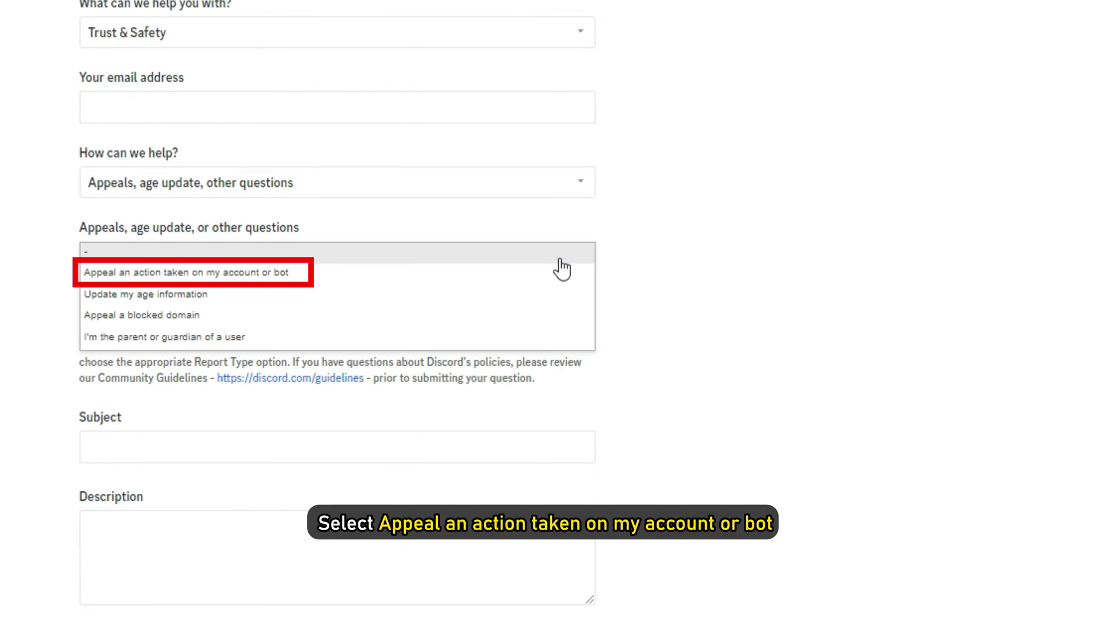
click(351, 274)
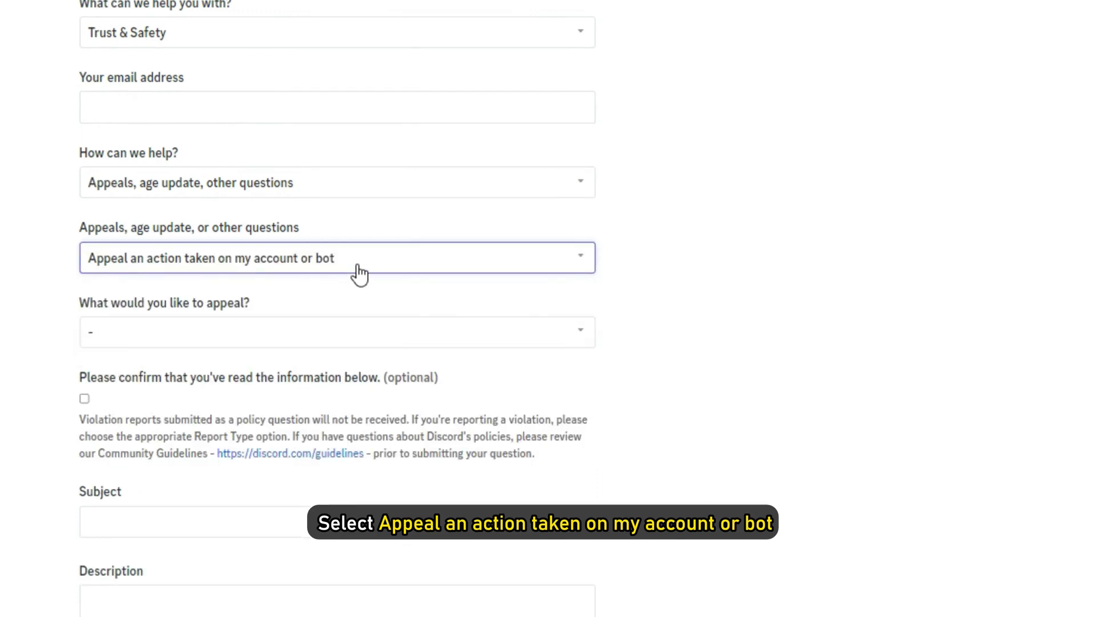
Select 'An action taken on my account', tick the confirmations and move to the Subject field
click(549, 340)
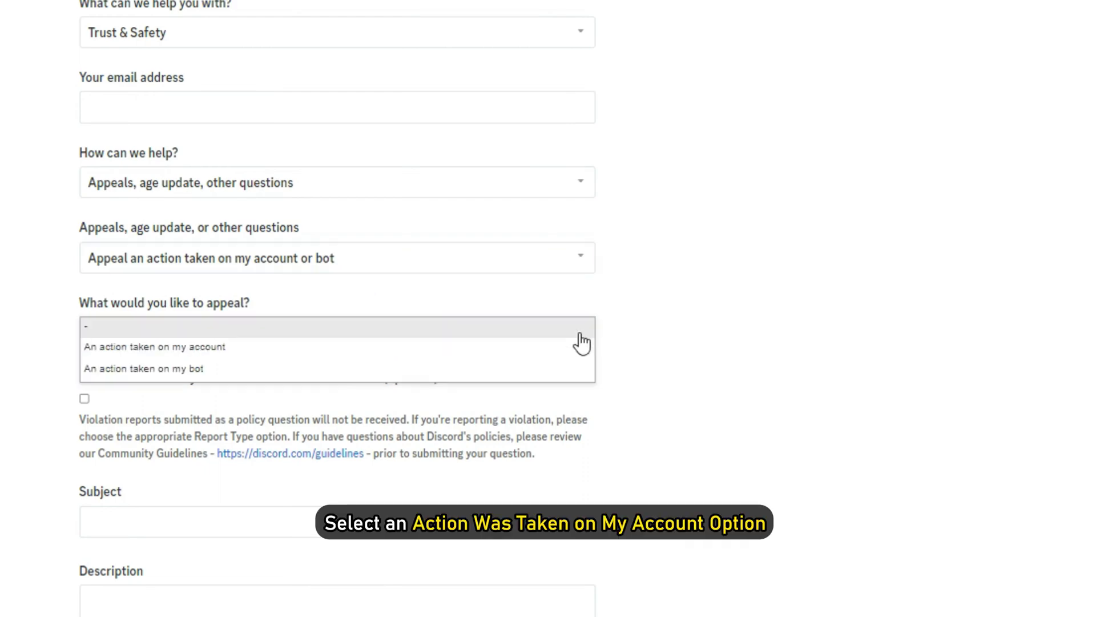
click(342, 351)
scroll(134, 215, down, 3)
click(84, 199)
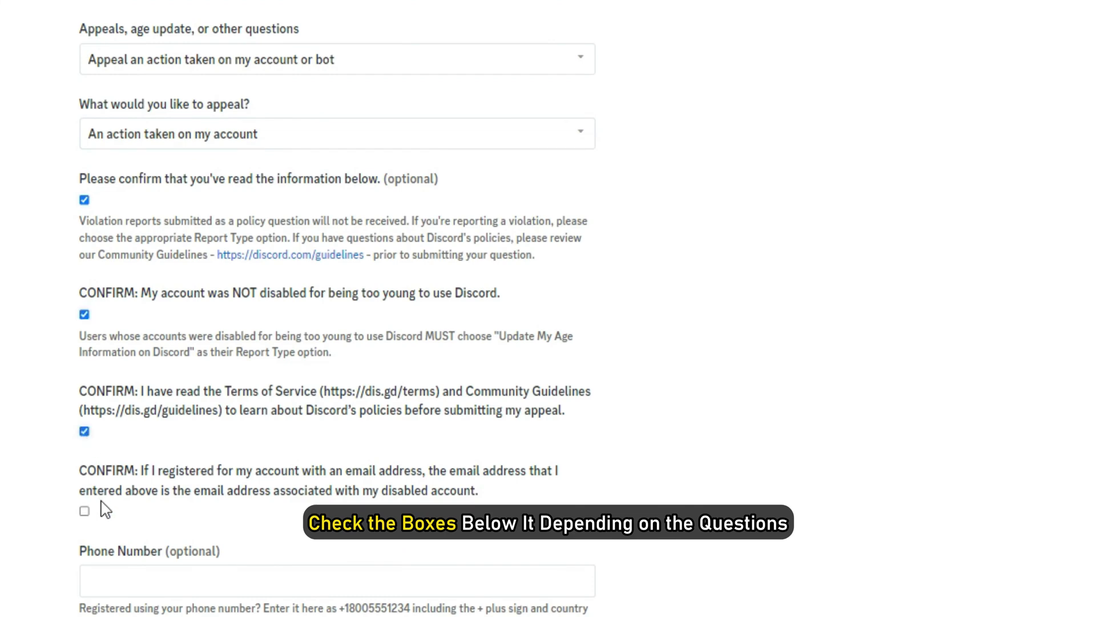
scroll(177, 386, down, 3)
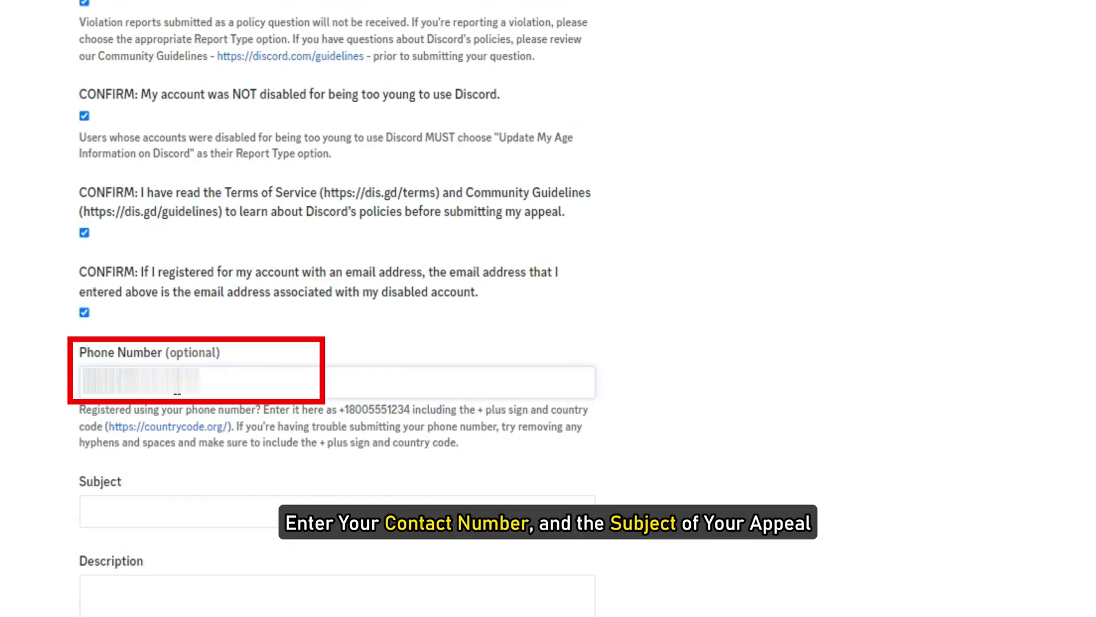
scroll(240, 368, down, 3)
click(136, 315)
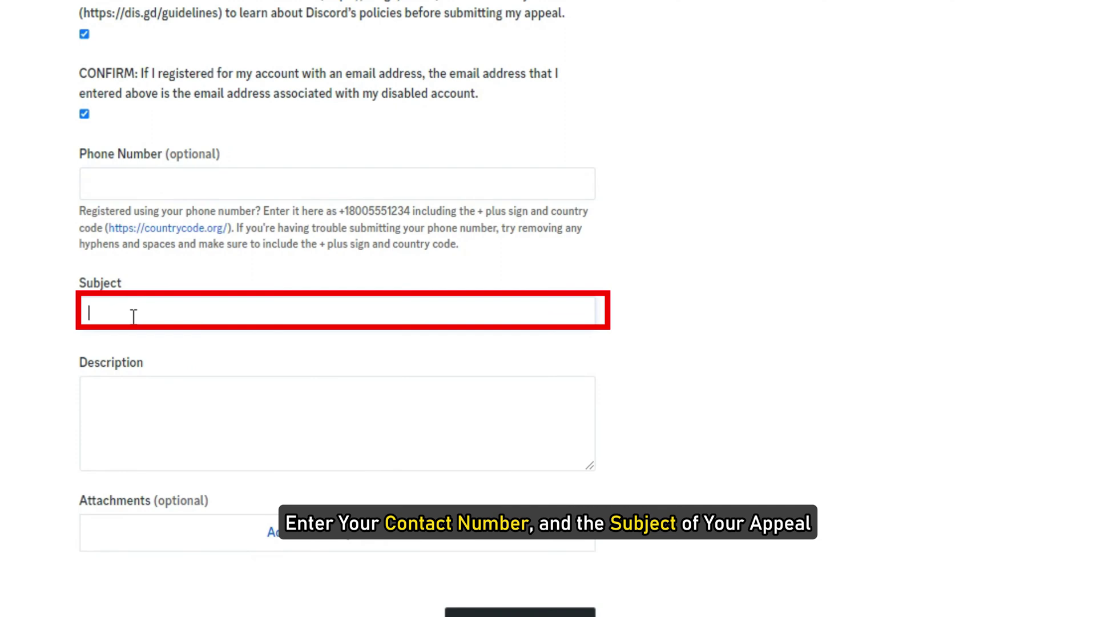
scroll(158, 316, down, 1)
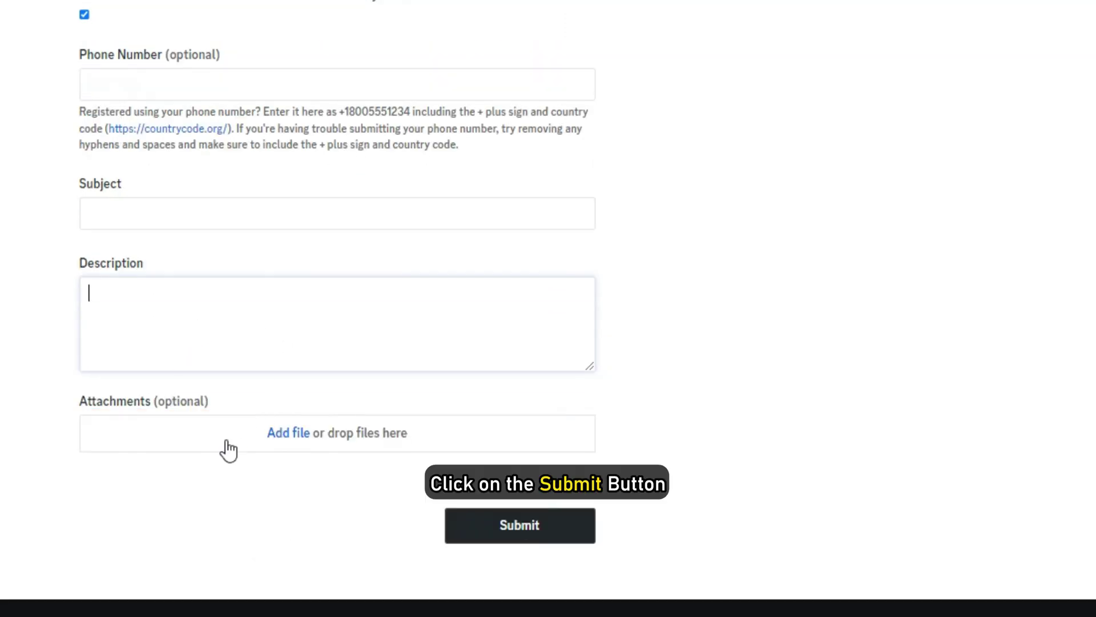
Submit the appeal so the Help Center confirms the request was successfully submitted
click(485, 522)
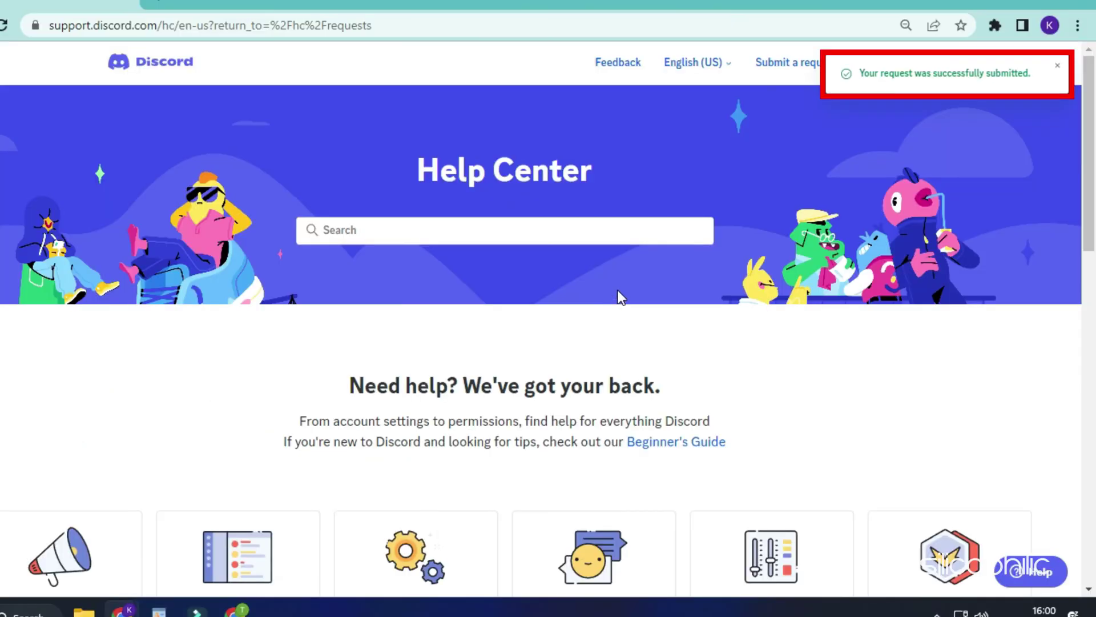